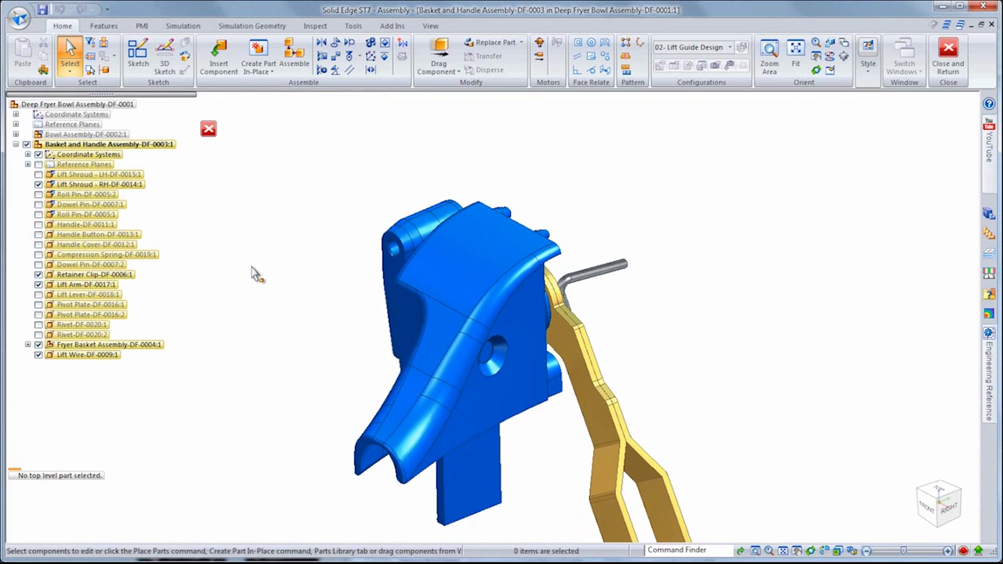
Step: Create a stainless steel part in place and enable locating edges of peer parts
{"action": "right_click", "coordinate": [290, 224]}
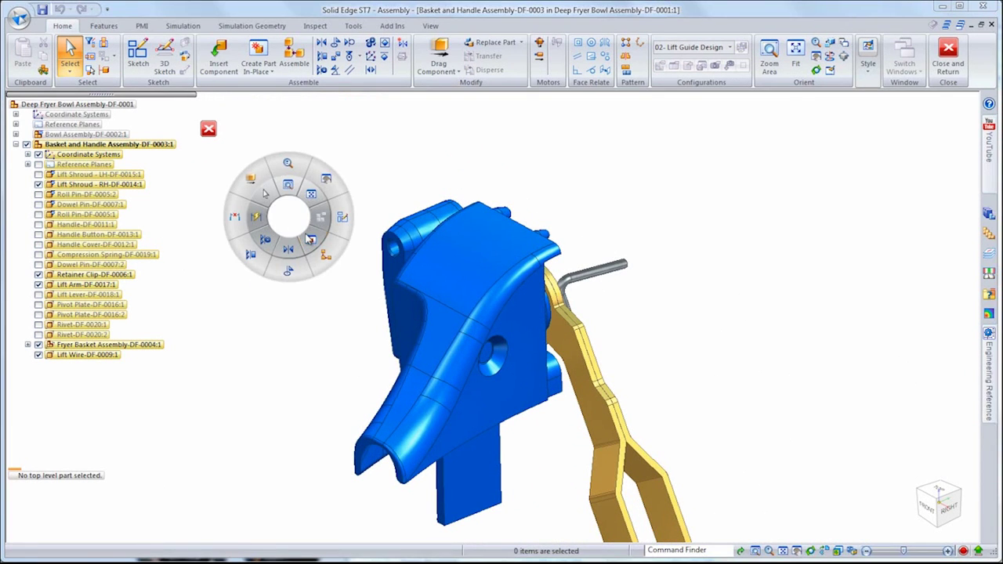
{"action": "left_click", "coordinate": [309, 239]}
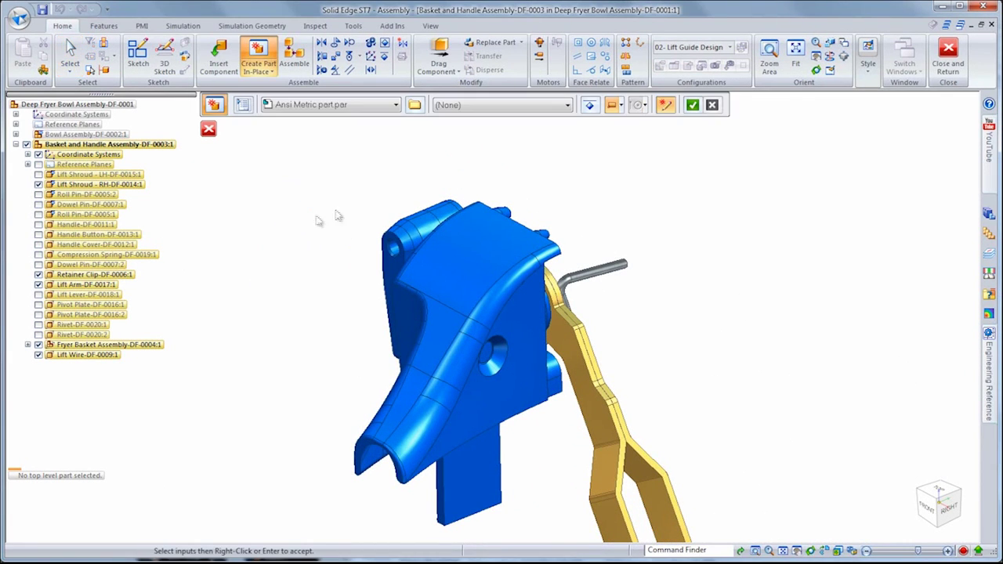
{"action": "left_click", "coordinate": [453, 108]}
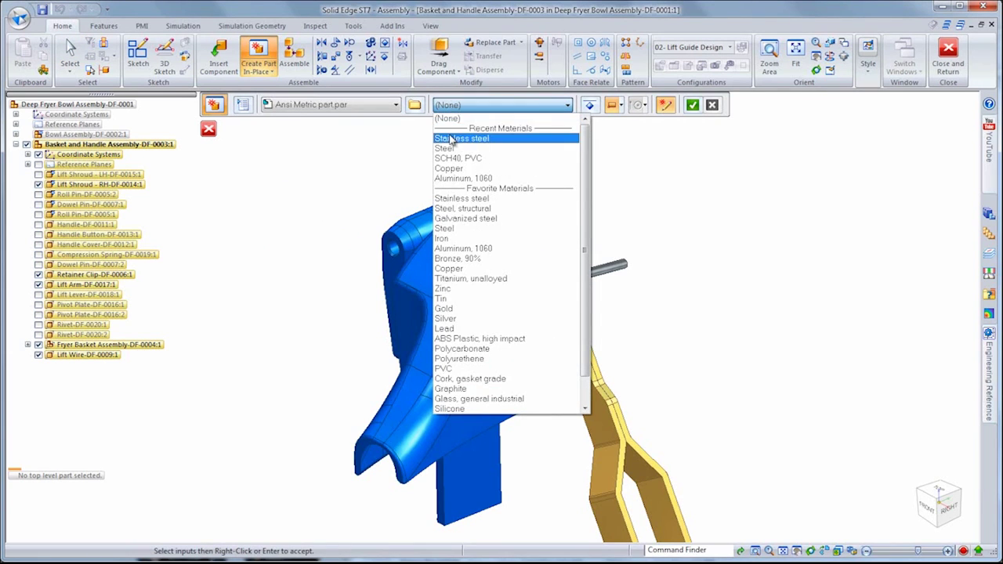
{"action": "left_click", "coordinate": [452, 138]}
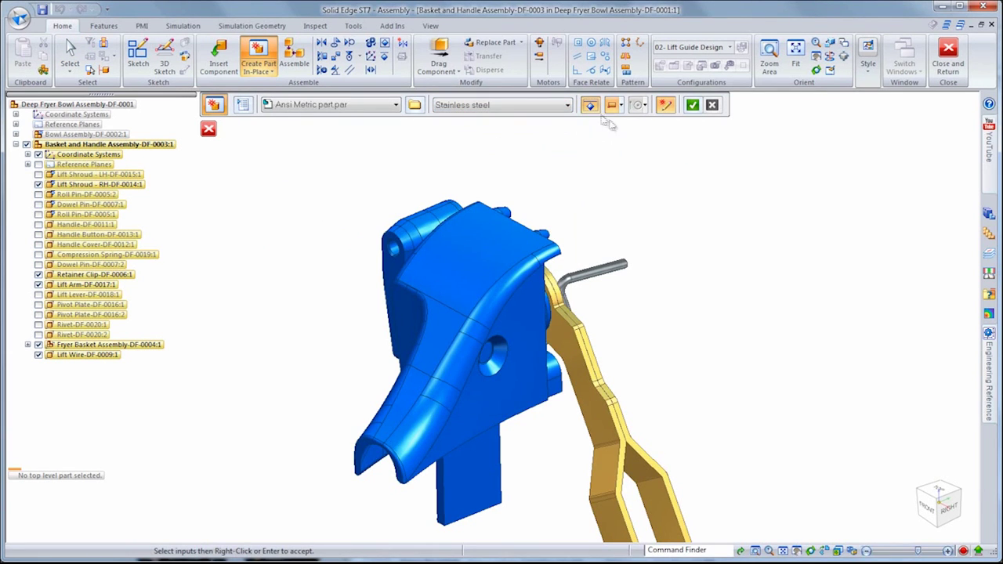
{"action": "left_click", "coordinate": [693, 106]}
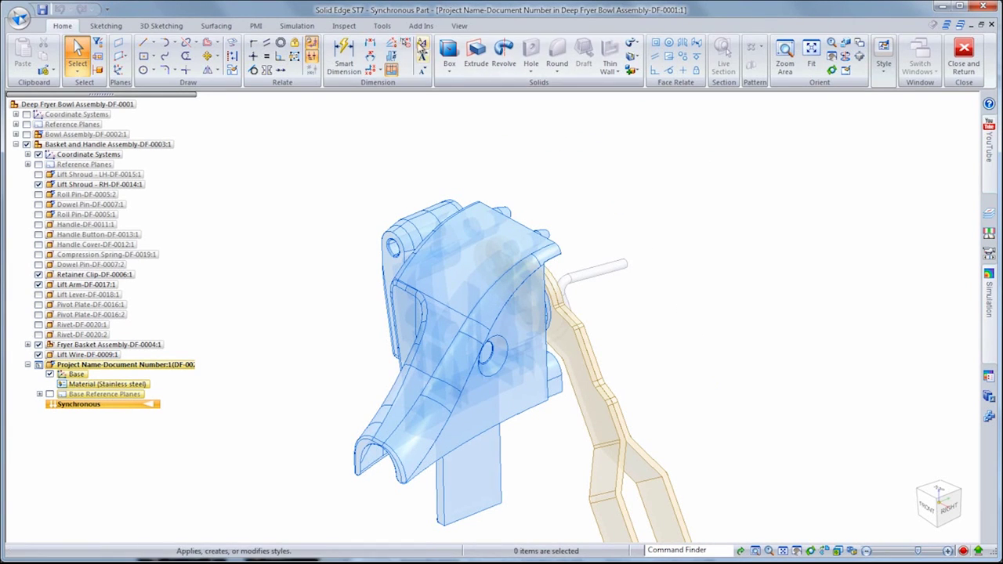
{"action": "left_click", "coordinate": [382, 26]}
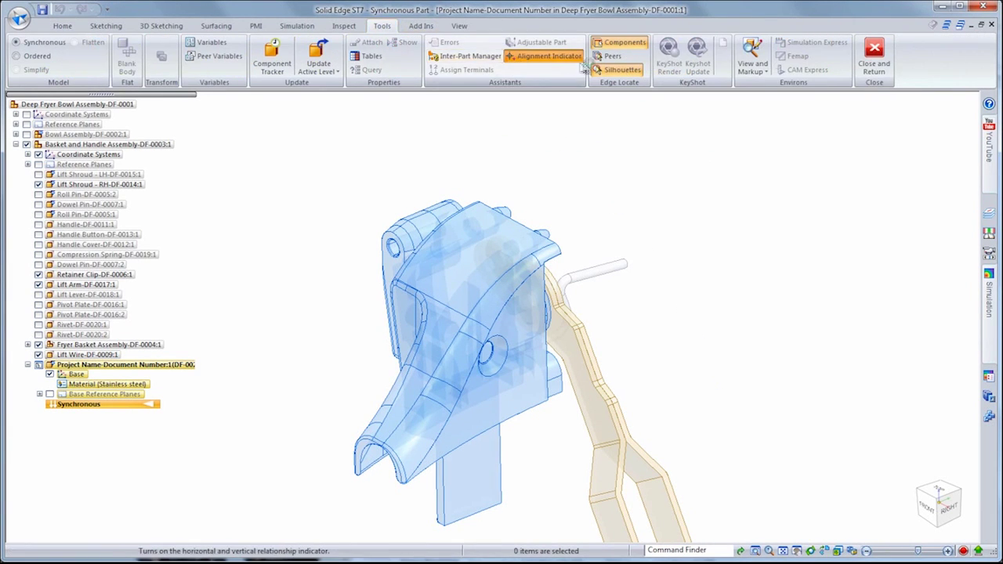
{"action": "left_click", "coordinate": [607, 58]}
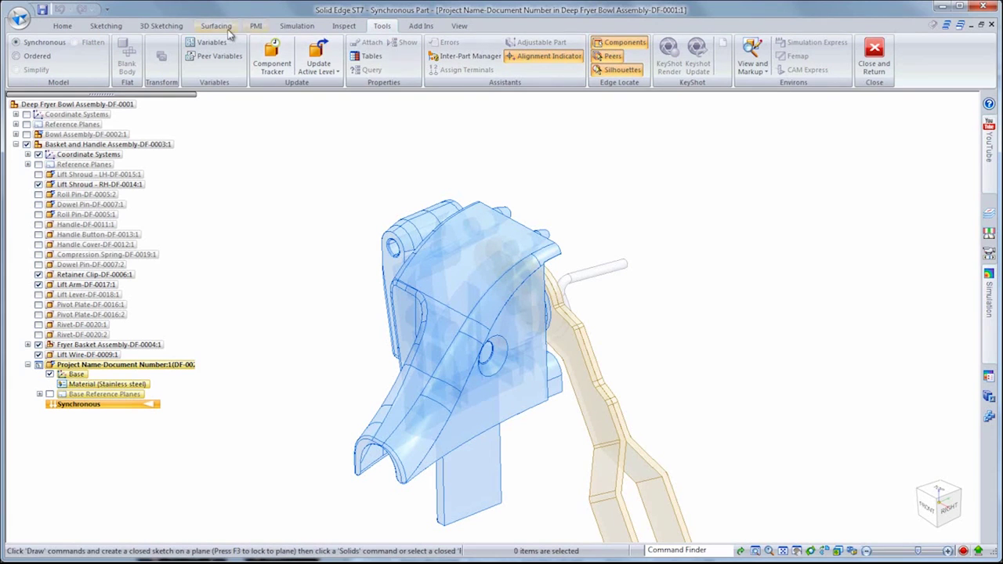
Step: Draw the first 3D line of the wire path across the blue shroud, then view from front
{"action": "left_click", "coordinate": [174, 29]}
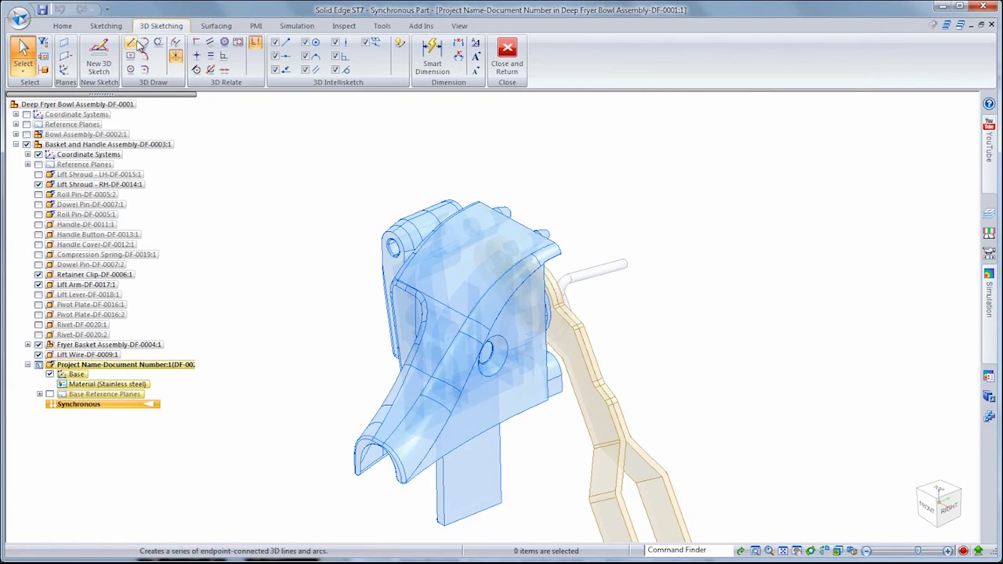
{"action": "left_click", "coordinate": [131, 44]}
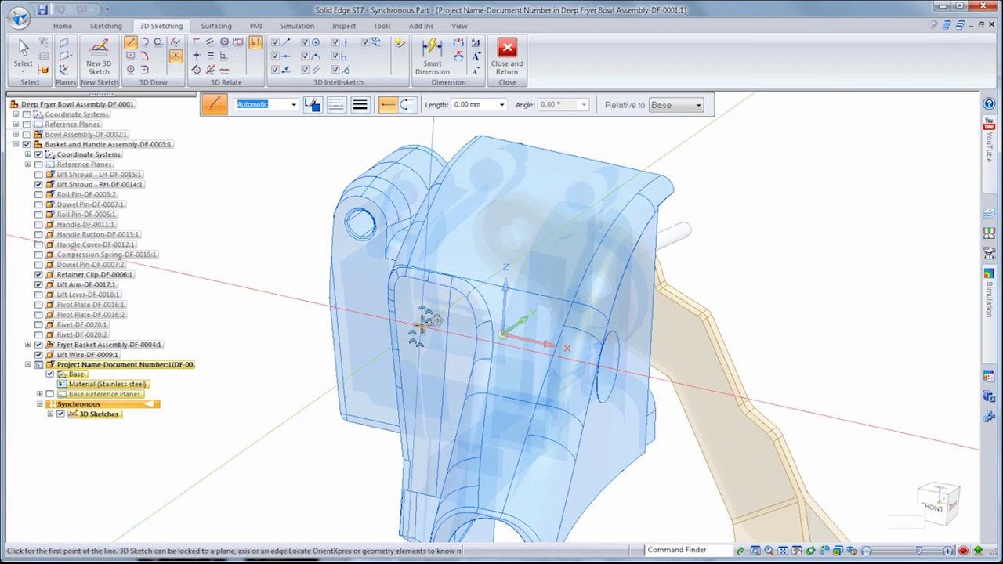
{"action": "left_click", "coordinate": [423, 327]}
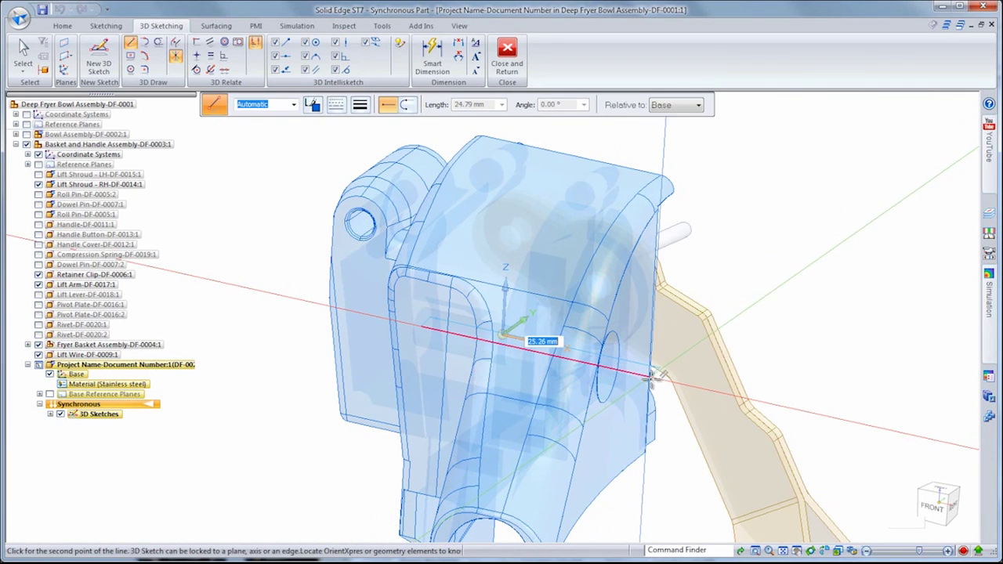
{"action": "left_click", "coordinate": [651, 380]}
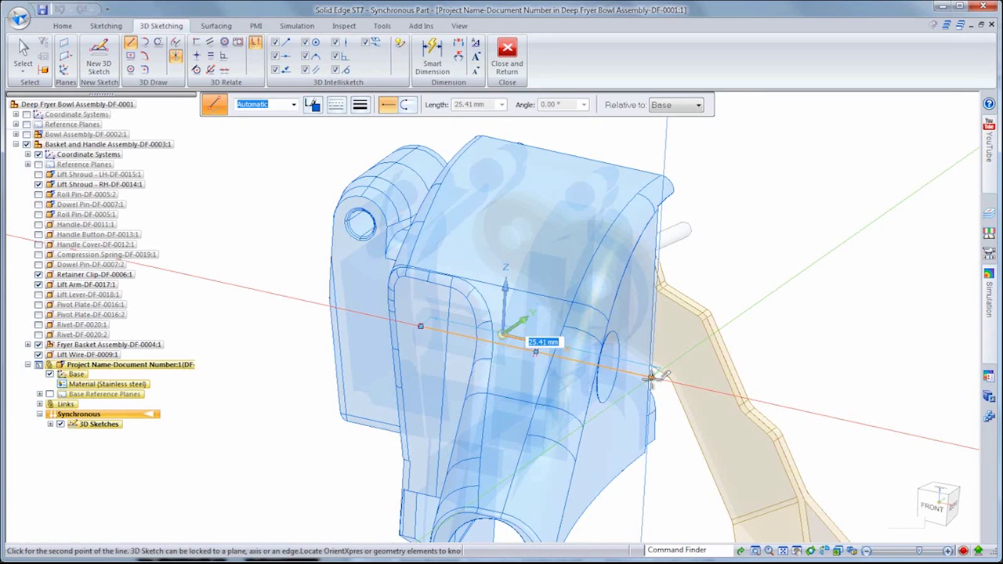
{"action": "left_click", "coordinate": [932, 512]}
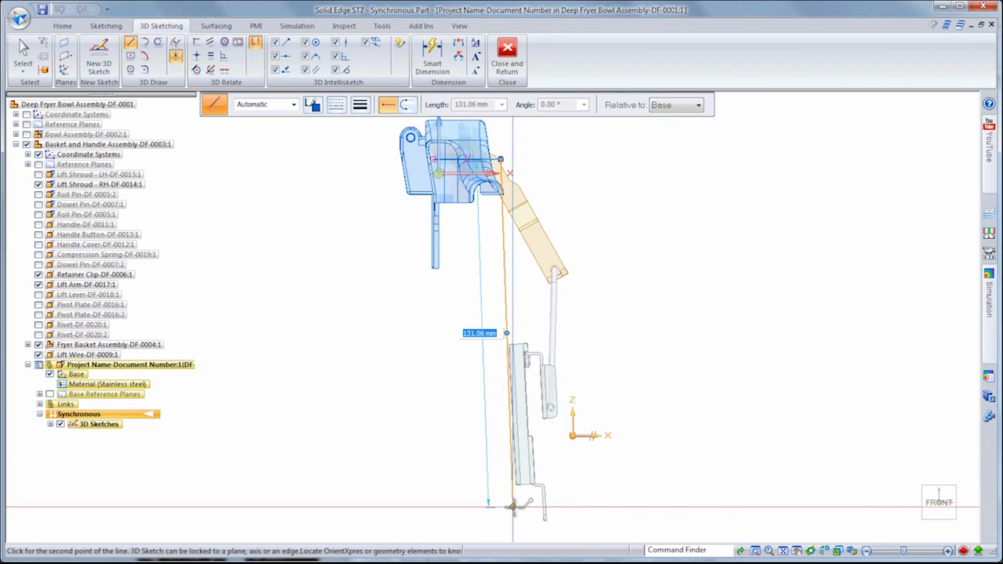
Step: Add two short bent segments to the wire path at the bottom of the basket frame
{"action": "mouse_move", "coordinate": [513, 506]}
{"action": "middle_mouse_down"}
{"action": "mouse_move", "coordinate": [567, 521]}
{"action": "mouse_move", "coordinate": [518, 527]}
{"action": "middle_mouse_up"}
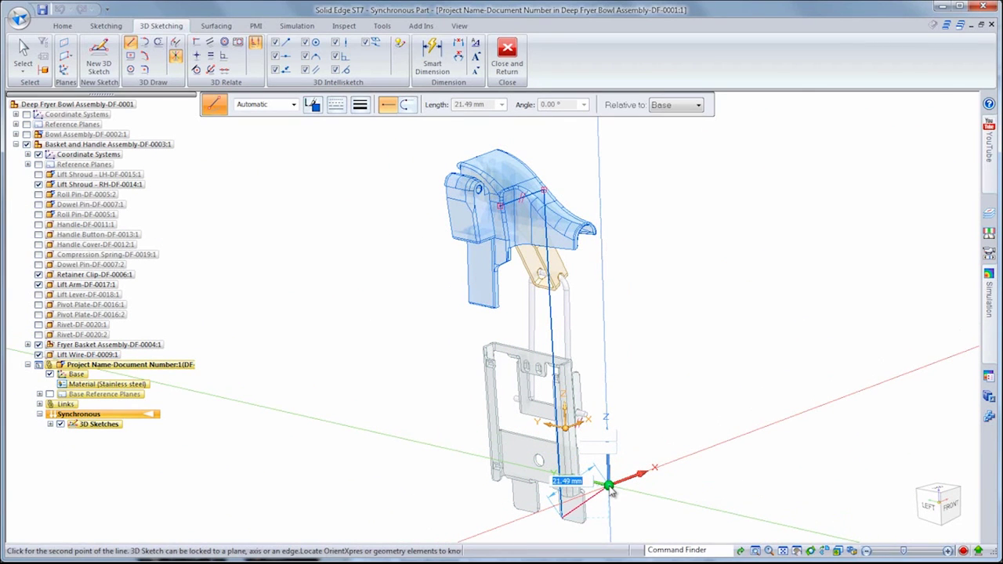
{"action": "scroll", "coordinate": [561, 501], "scroll_direction": "up", "scroll_amount": 2}
{"action": "scroll", "coordinate": [561, 502], "scroll_direction": "up", "scroll_amount": 2}
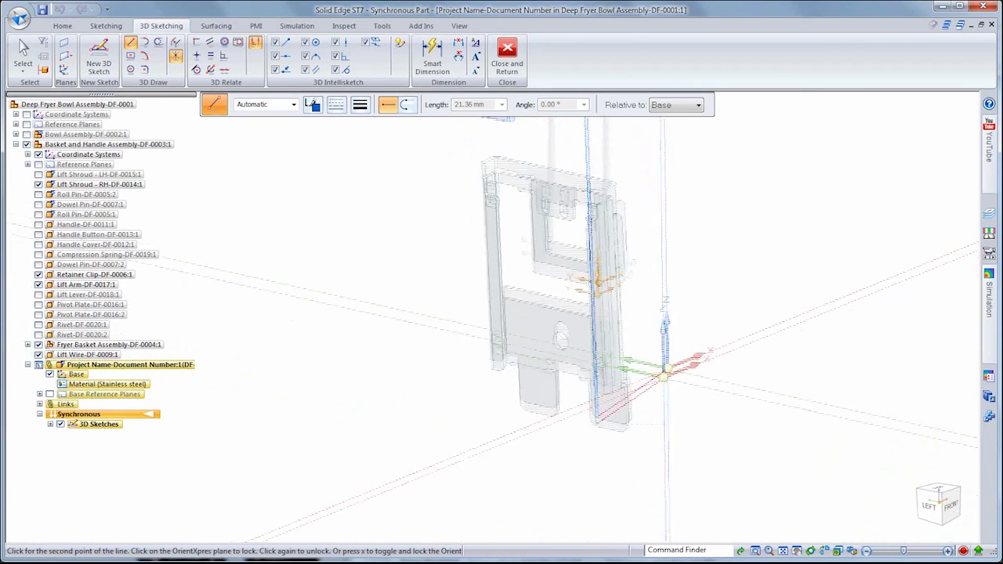
{"action": "scroll", "coordinate": [561, 502], "scroll_direction": "up", "scroll_amount": 2}
{"action": "scroll", "coordinate": [562, 501], "scroll_direction": "up", "scroll_amount": 2}
{"action": "middle_click_drag", "start_coordinate": [562, 502], "coordinate": [584, 447]}
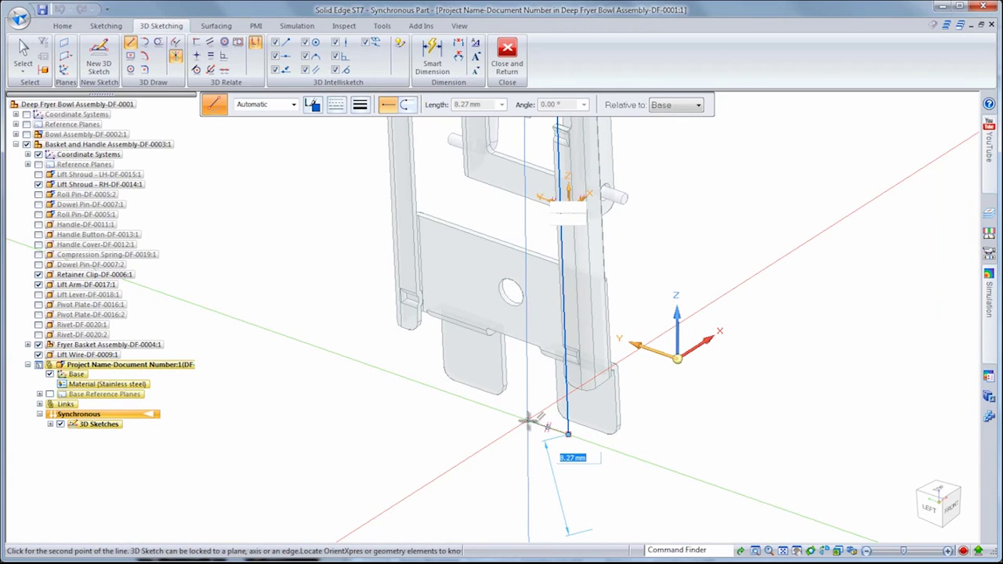
{"action": "left_click", "coordinate": [527, 421]}
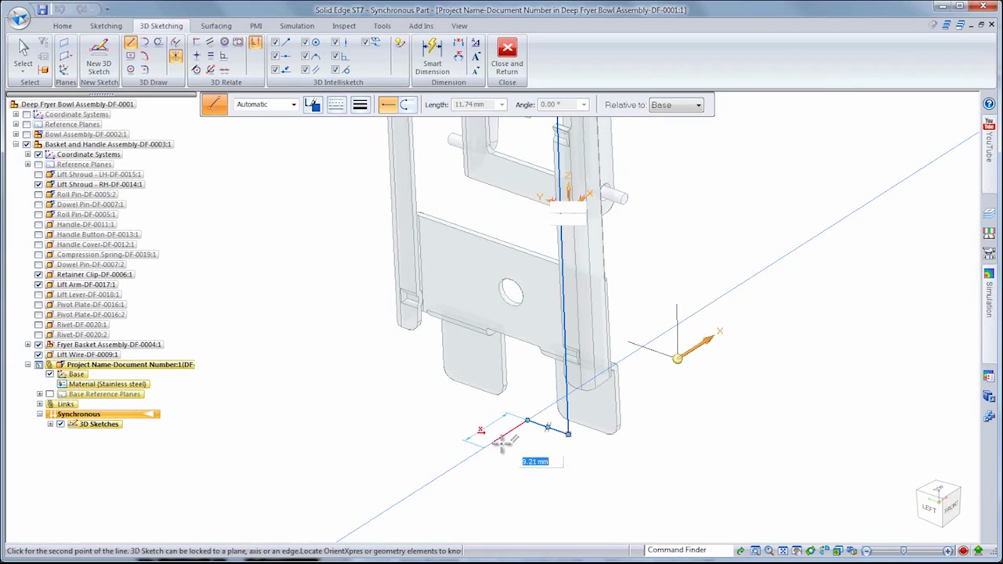
{"action": "left_click", "coordinate": [499, 440]}
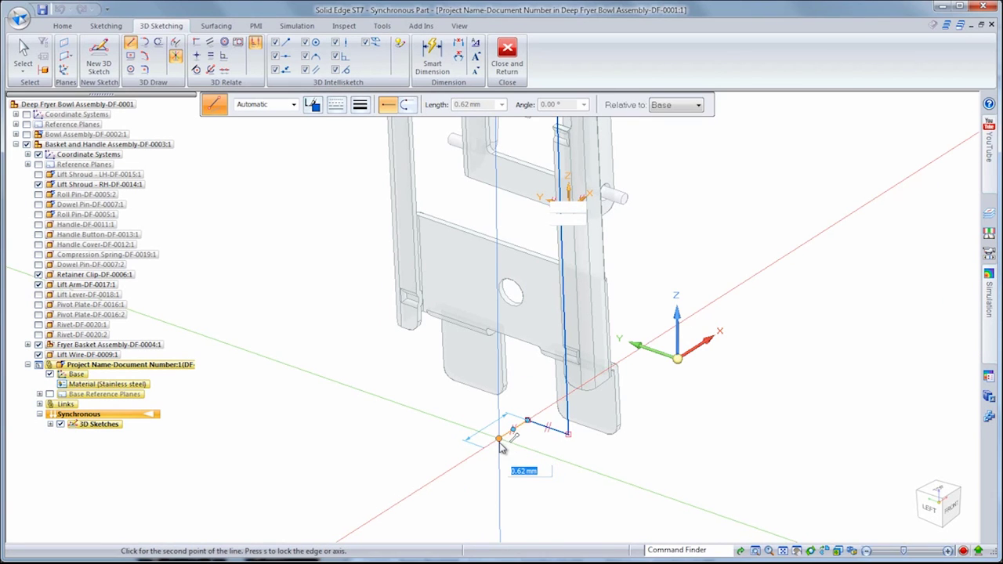
Step: Finish the wire path with a curved arc end locked to the XY plane
{"action": "key", "text": "a"}
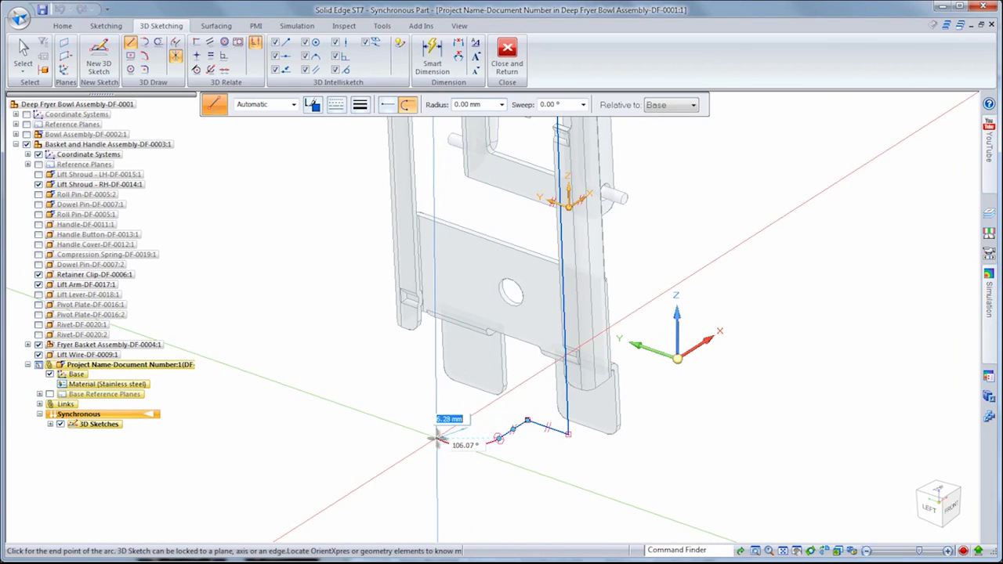
{"action": "key", "text": "z"}
{"action": "left_click", "coordinate": [437, 445]}
{"action": "key", "text": "Escape"}
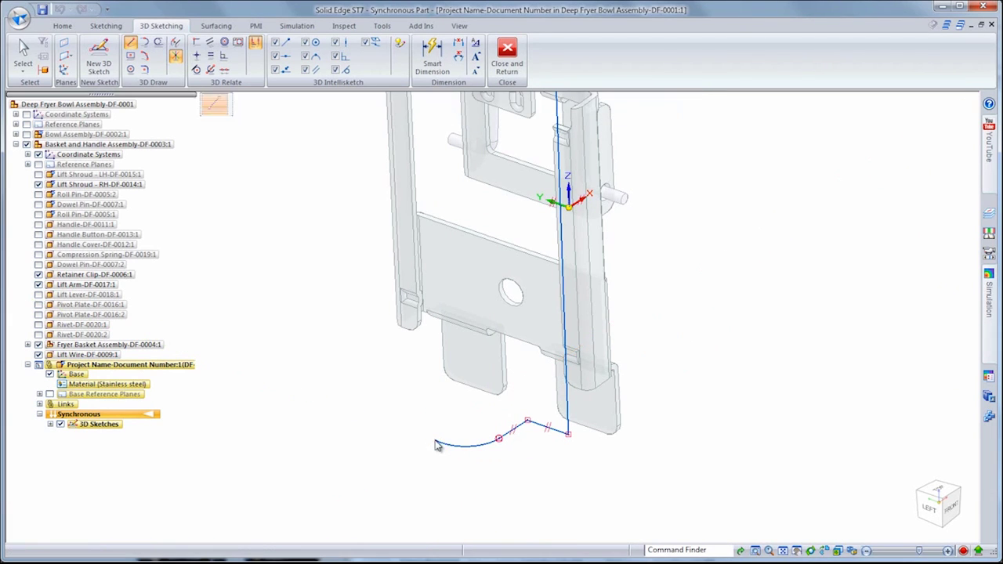
{"action": "mouse_move", "coordinate": [394, 448]}
{"action": "middle_mouse_down"}
{"action": "mouse_move", "coordinate": [379, 445]}
{"action": "mouse_move", "coordinate": [392, 408]}
{"action": "middle_mouse_up"}
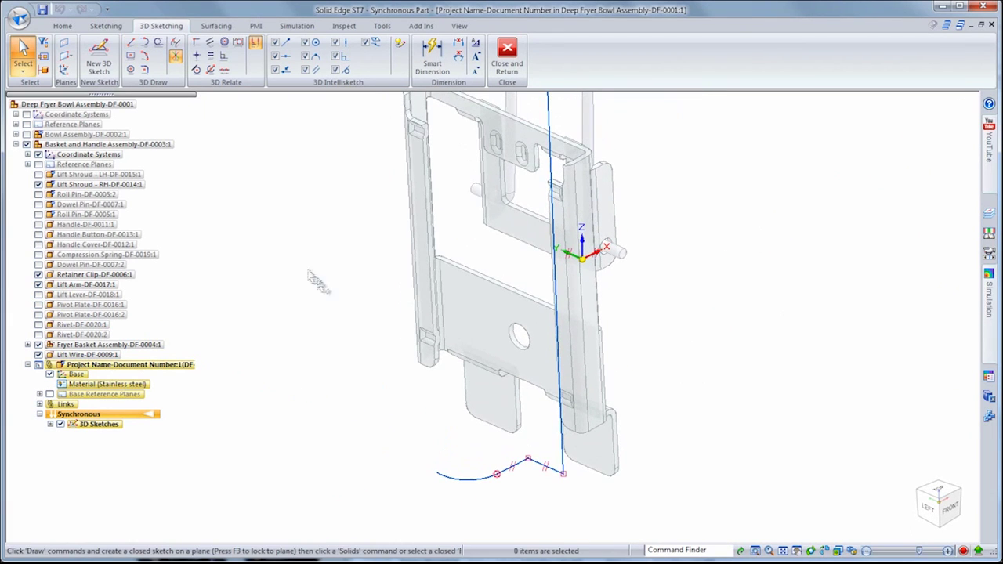
Step: Relate the long vertical line and end arc, then check the arc's 6 mm, 90° sweep
{"action": "left_click", "coordinate": [209, 47]}
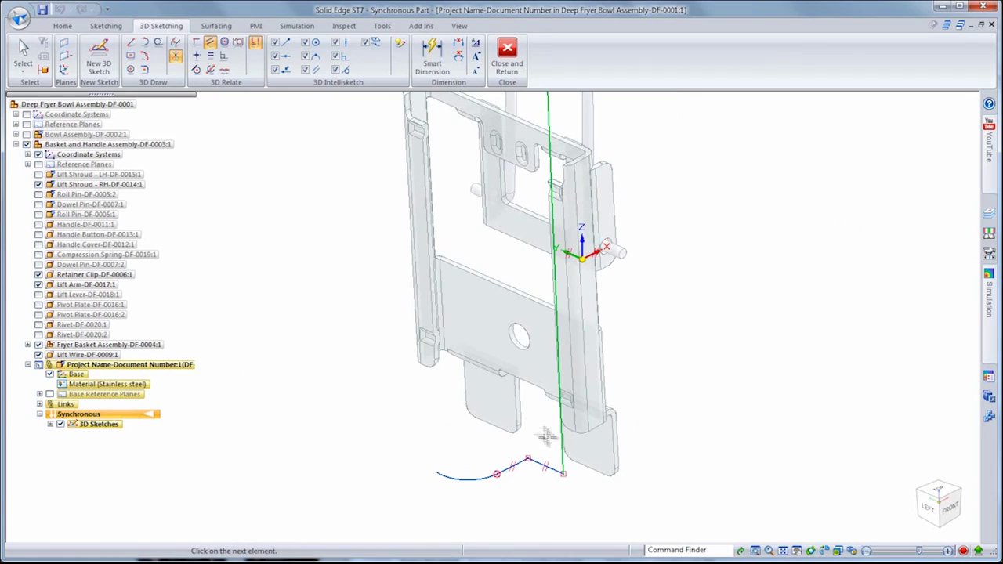
{"action": "left_click", "coordinate": [494, 338]}
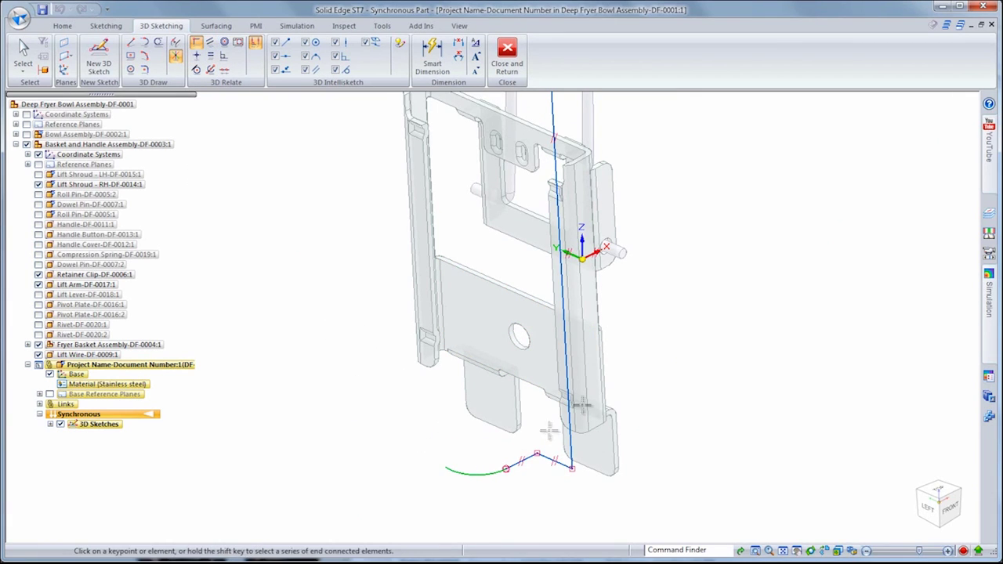
{"action": "left_click", "coordinate": [598, 244]}
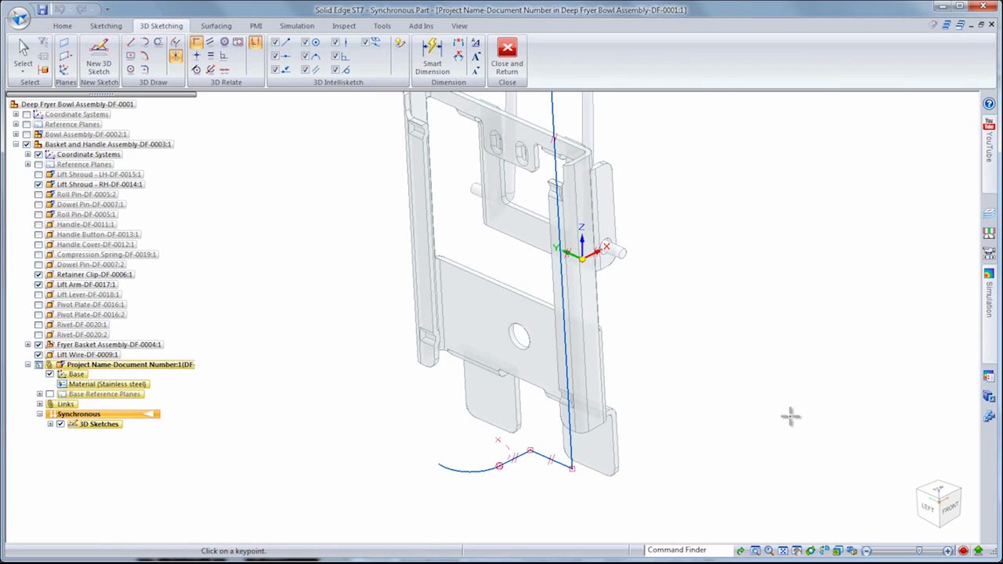
{"action": "key", "text": "Escape"}
{"action": "left_click", "coordinate": [481, 473]}
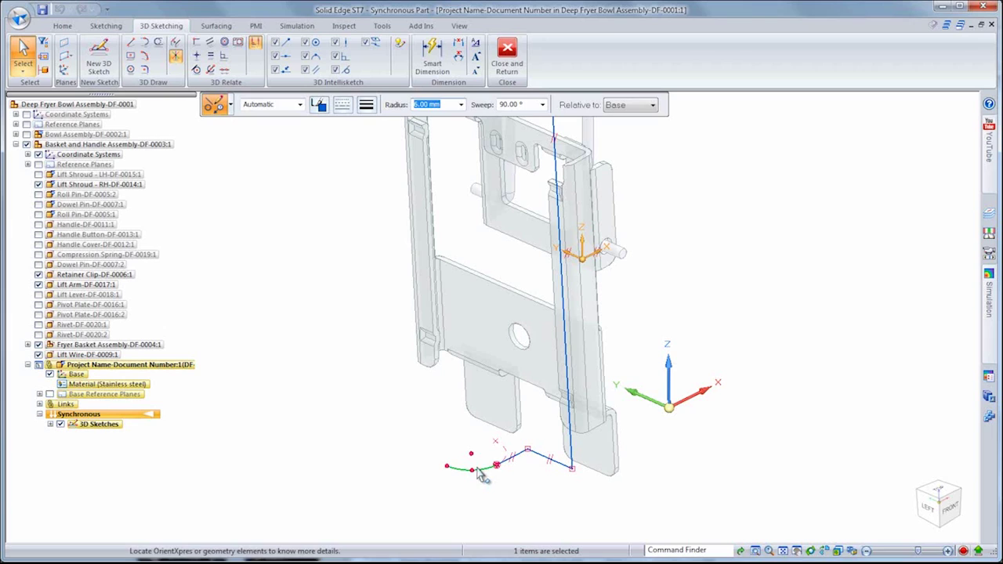
{"action": "key", "text": "Escape"}
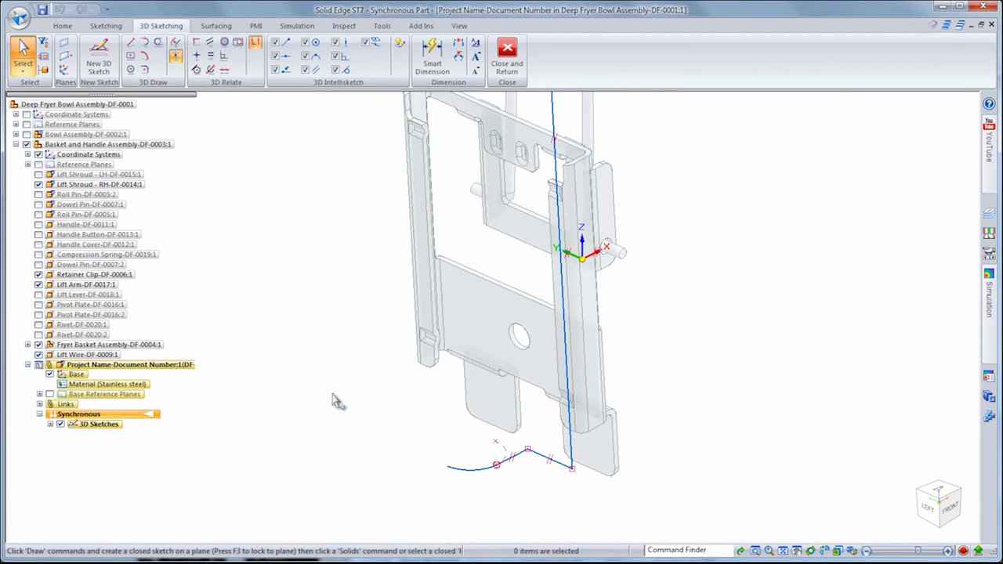
{"action": "left_click", "coordinate": [145, 70]}
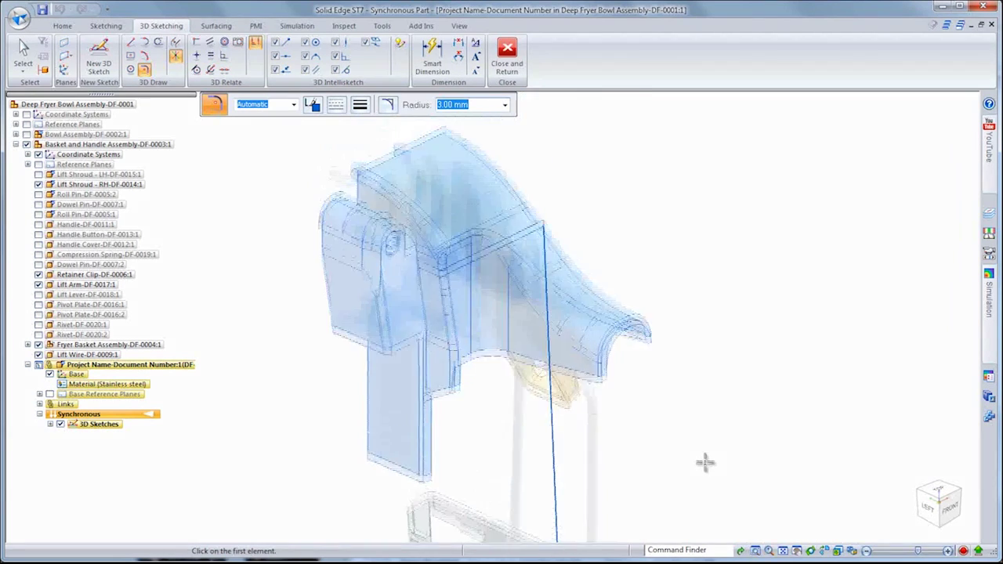
Step: Choose 8.00 mm as the 3D fillet radius for the wire path corners
{"action": "left_click", "coordinate": [502, 107]}
{"action": "left_click", "coordinate": [460, 149]}
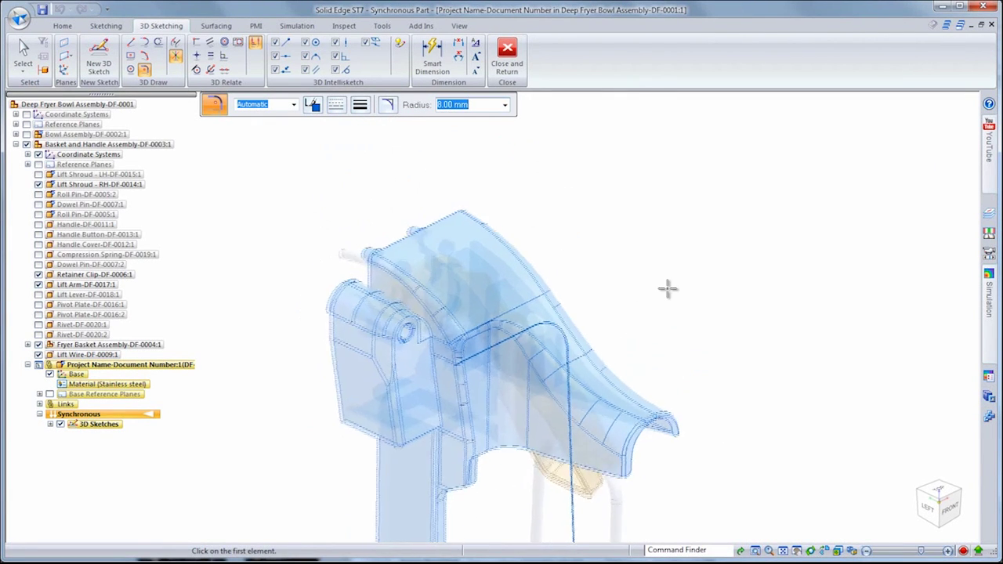
Step: Review the filleted wire path in top, front and isometric views and end the fillet
{"action": "left_click", "coordinate": [941, 500]}
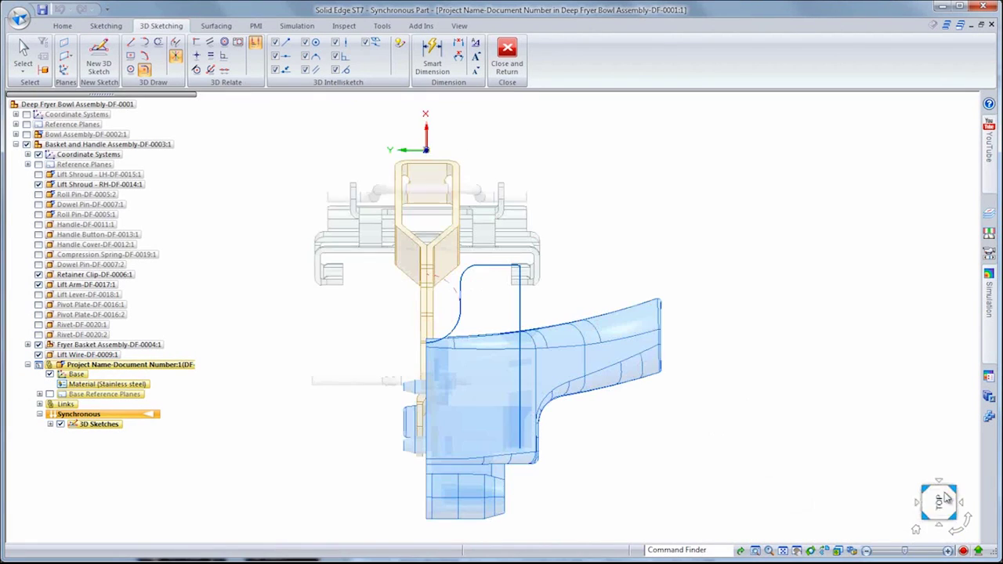
{"action": "left_click", "coordinate": [957, 530]}
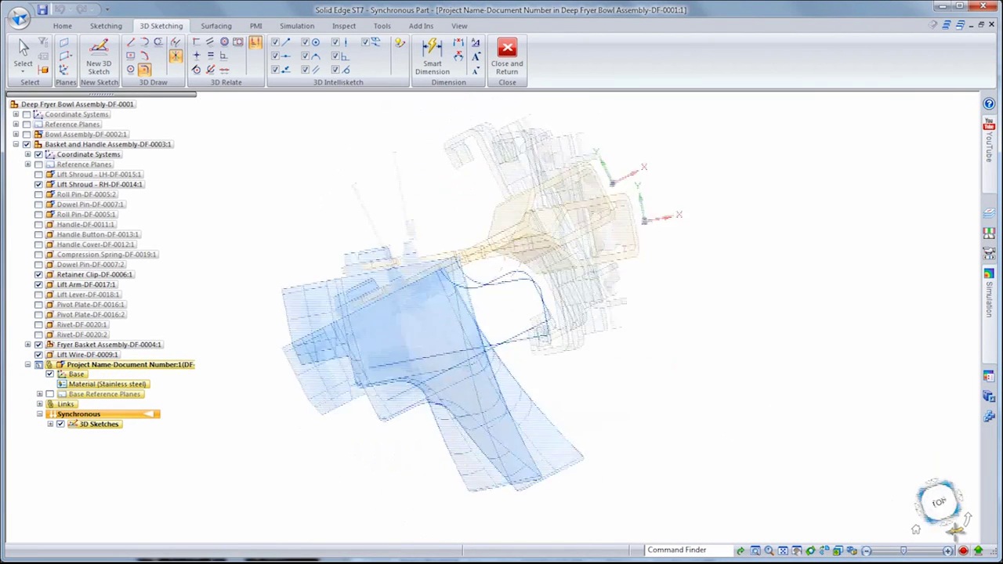
{"action": "left_click", "coordinate": [940, 523]}
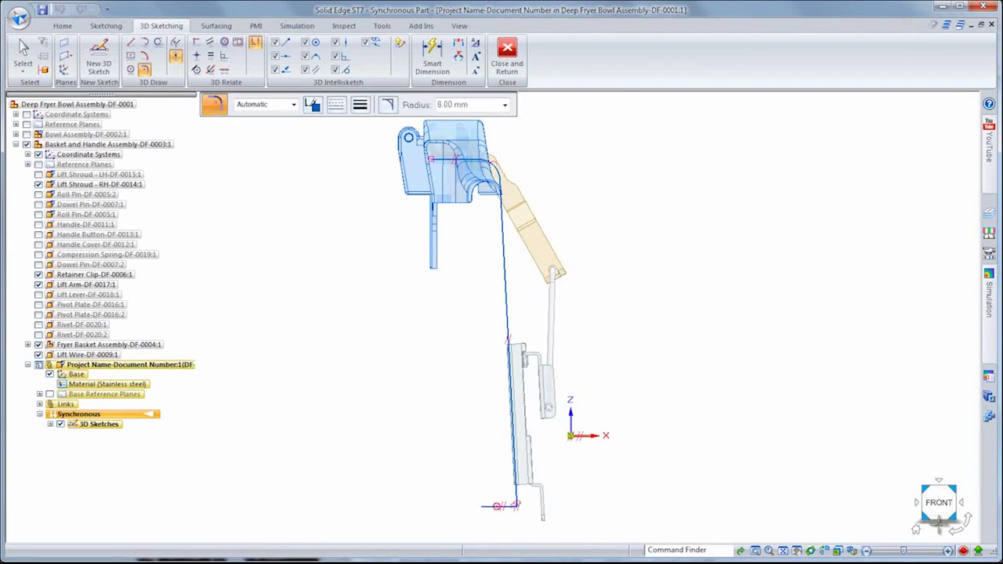
{"action": "left_click", "coordinate": [953, 489]}
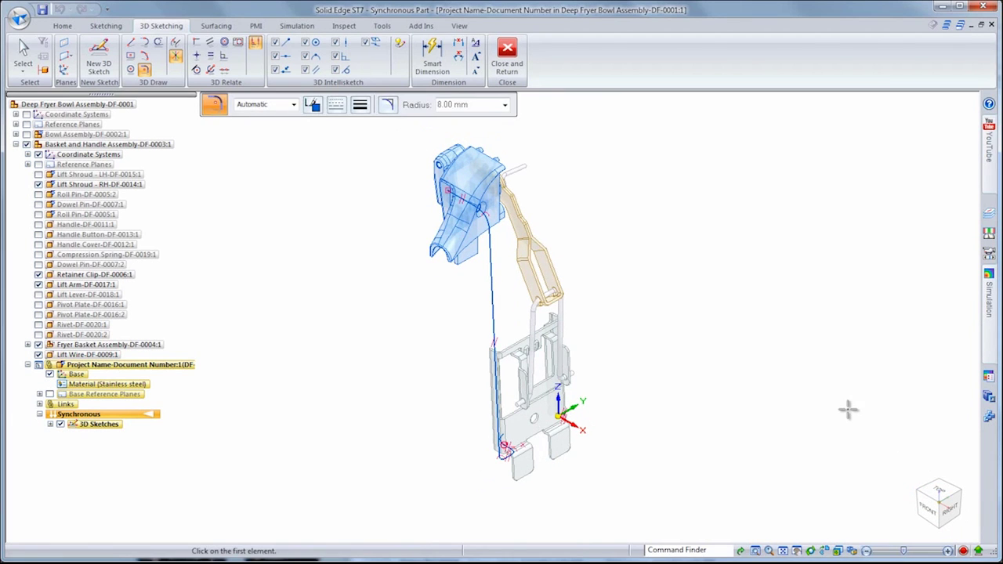
{"action": "key", "text": "Escape"}
{"action": "scroll", "coordinate": [857, 246], "scroll_direction": "up", "scroll_amount": 3}
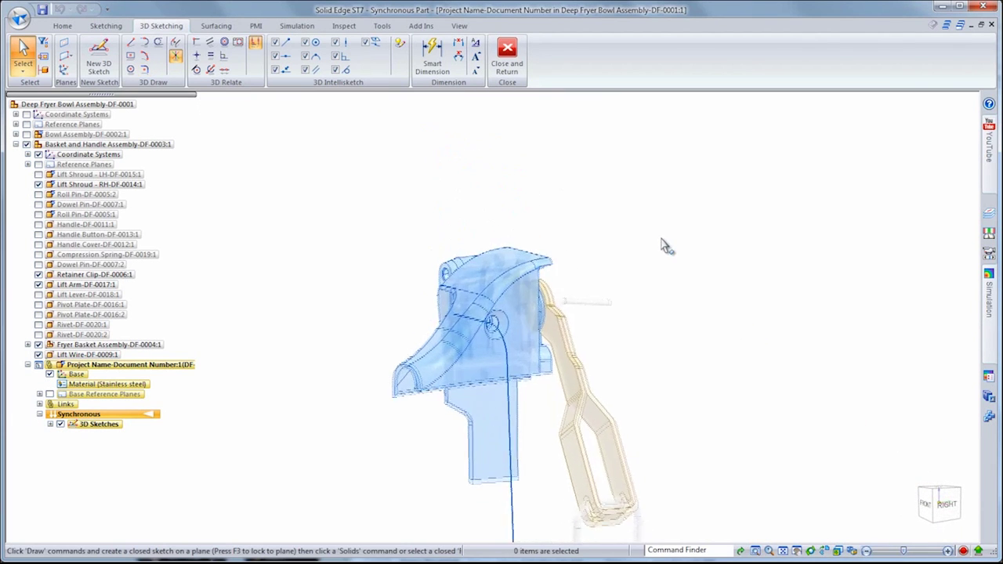
{"action": "scroll", "coordinate": [682, 241], "scroll_direction": "up", "scroll_amount": 2}
{"action": "scroll", "coordinate": [693, 237], "scroll_direction": "up", "scroll_amount": 2}
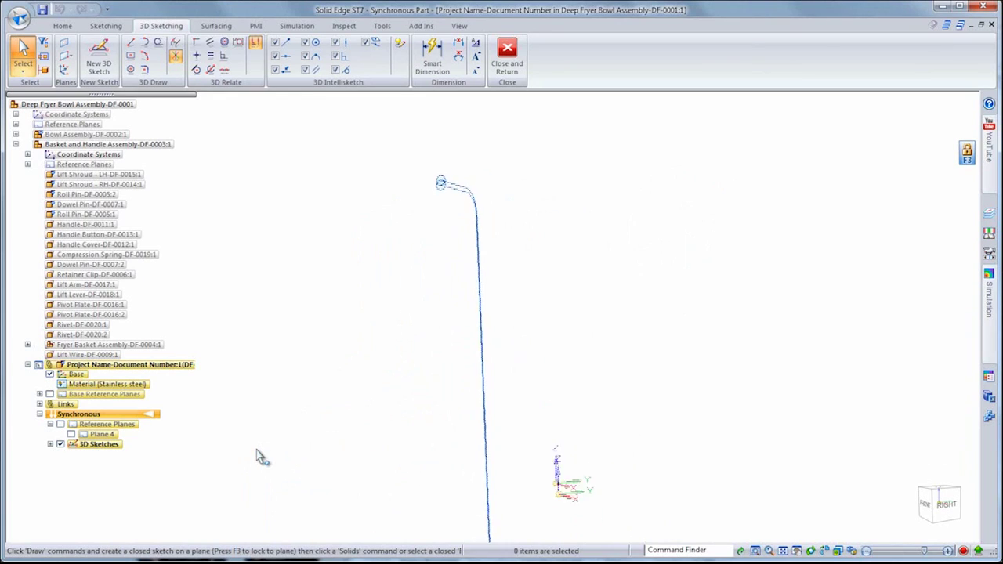
Step: Sweep a round wire along the 3D sketch path to create Protrusion 1
{"action": "right_click", "coordinate": [278, 368]}
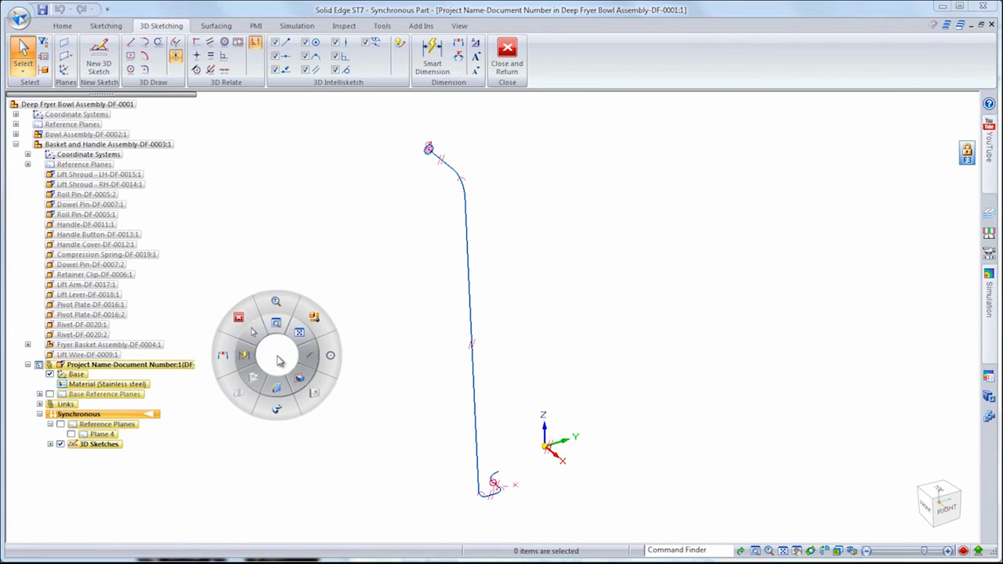
{"action": "left_click", "coordinate": [281, 414]}
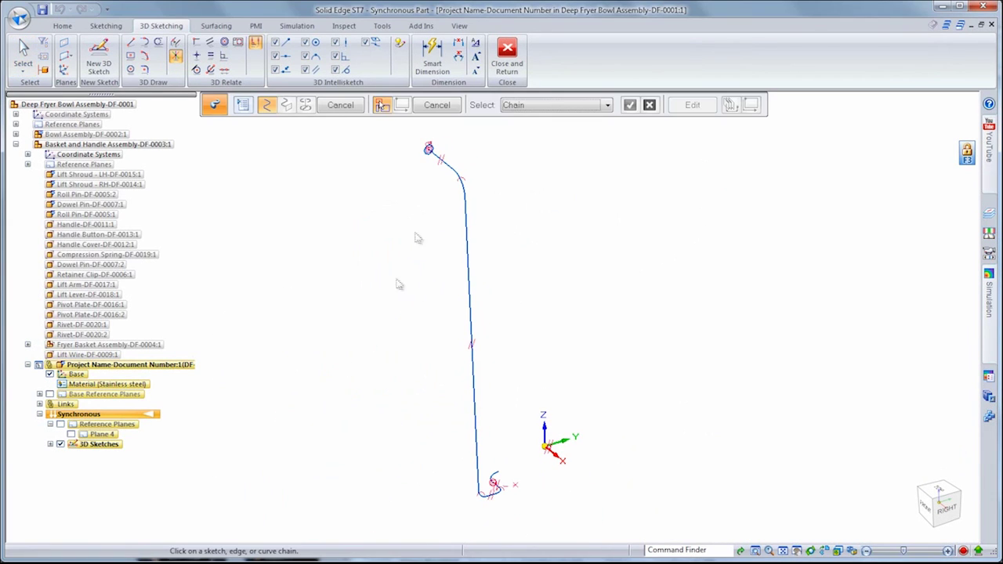
{"action": "right_click", "coordinate": [423, 176]}
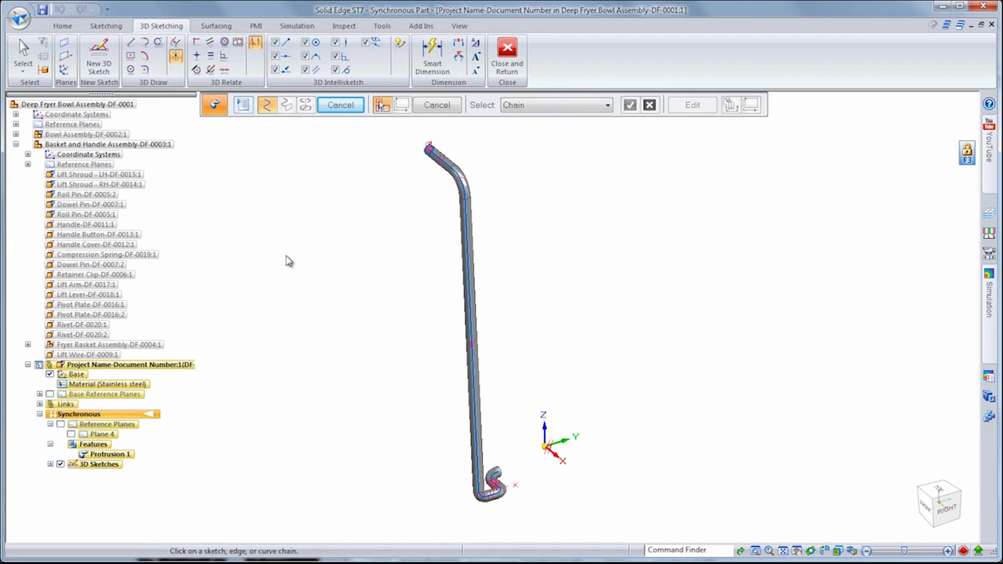
{"action": "key", "text": "Escape"}
Step: Hide the 3D sketches and select Protrusion 1 in PathFinder
{"action": "left_click", "coordinate": [60, 465]}
{"action": "left_click", "coordinate": [110, 454]}
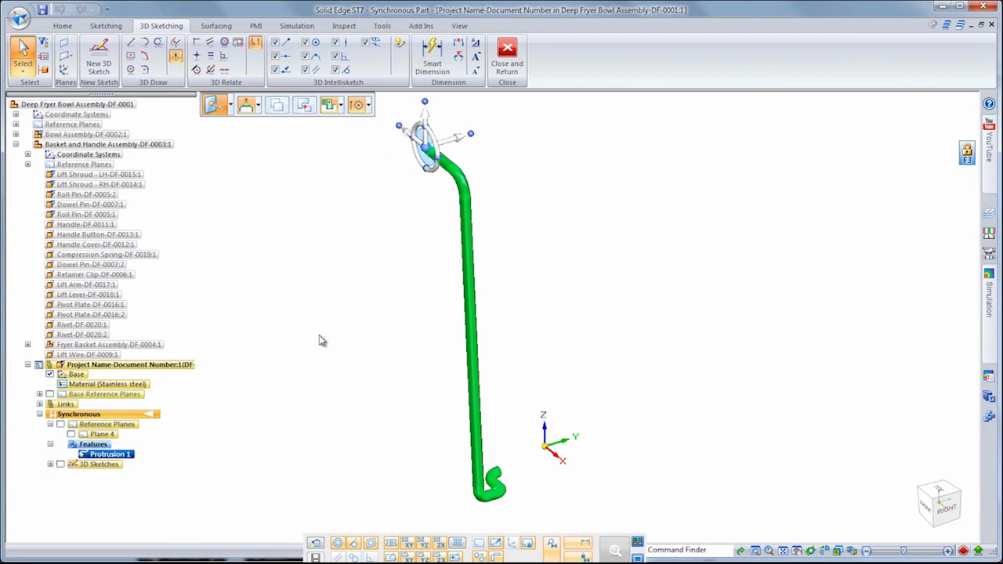
{"action": "right_click", "coordinate": [319, 337]}
{"action": "left_click", "coordinate": [449, 446]}
Step: Mirror Protrusion 1 across the base plane, cancelling the bend diameter edit
{"action": "left_click", "coordinate": [556, 427]}
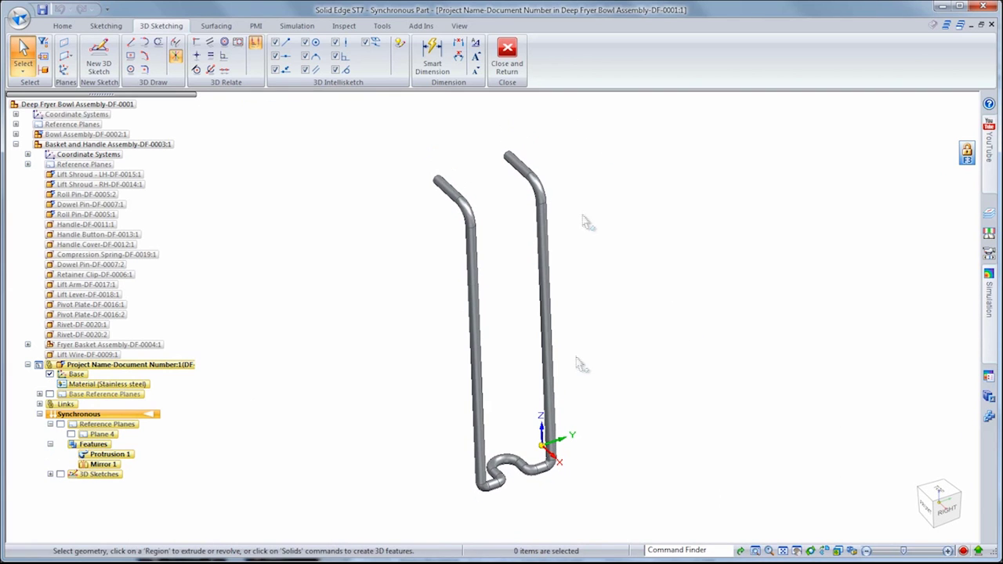
{"action": "left_click", "coordinate": [510, 468]}
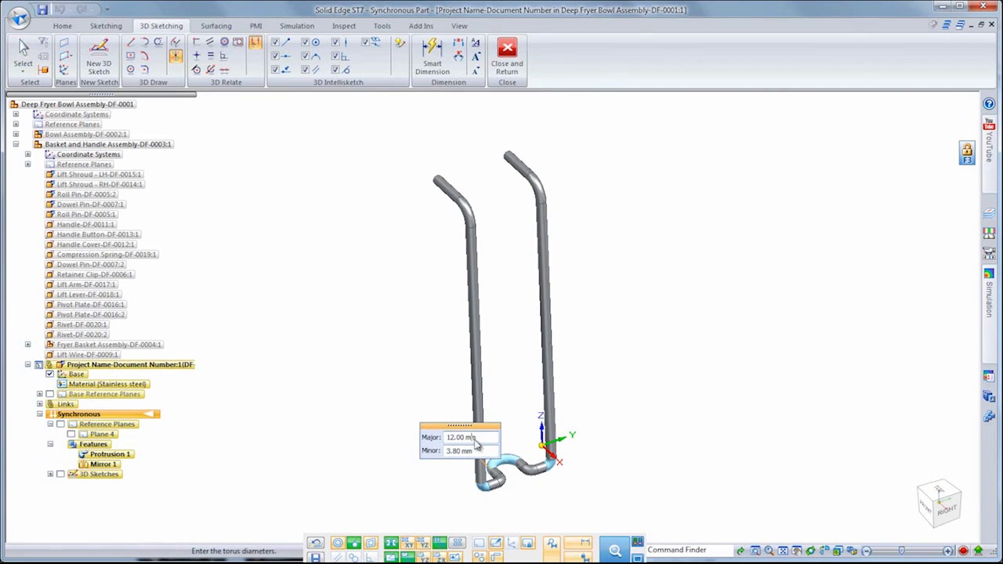
{"action": "key", "text": "Escape"}
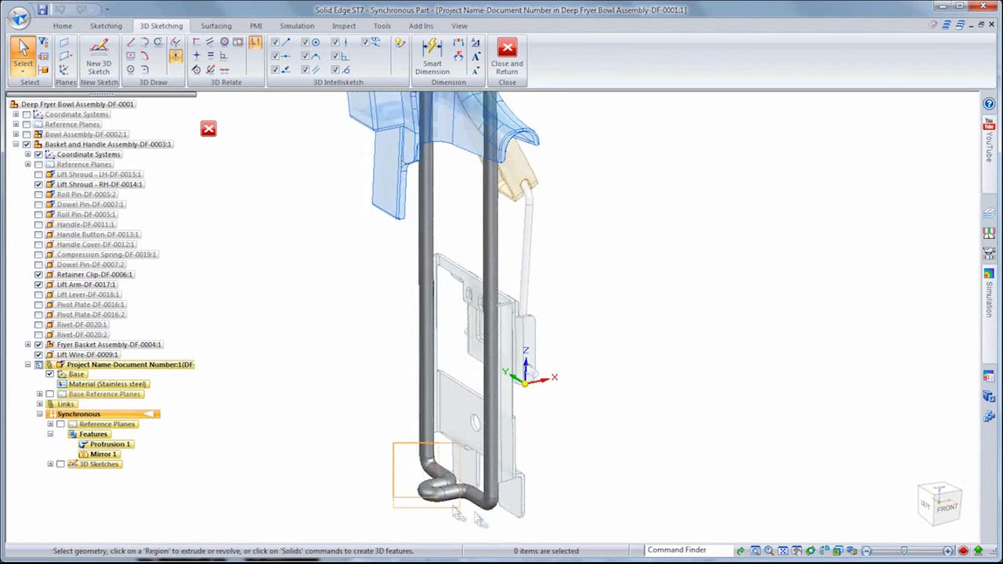
Step: Select the bottom bend and both vertical rods and rotate them about the left rod's top
{"action": "left_click", "coordinate": [430, 485]}
{"action": "left_click", "coordinate": [490, 313], "text": "ctrl"}
{"action": "left_click", "coordinate": [433, 259], "text": "ctrl"}
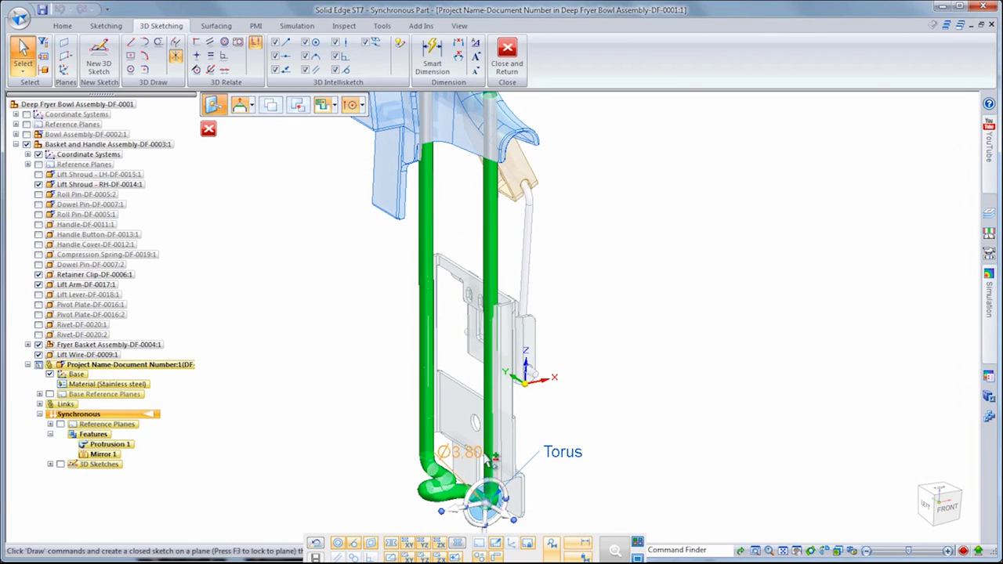
{"action": "left_click", "coordinate": [486, 500]}
{"action": "left_click", "coordinate": [426, 239]}
{"action": "scroll", "coordinate": [347, 305], "scroll_direction": "up", "scroll_amount": 3}
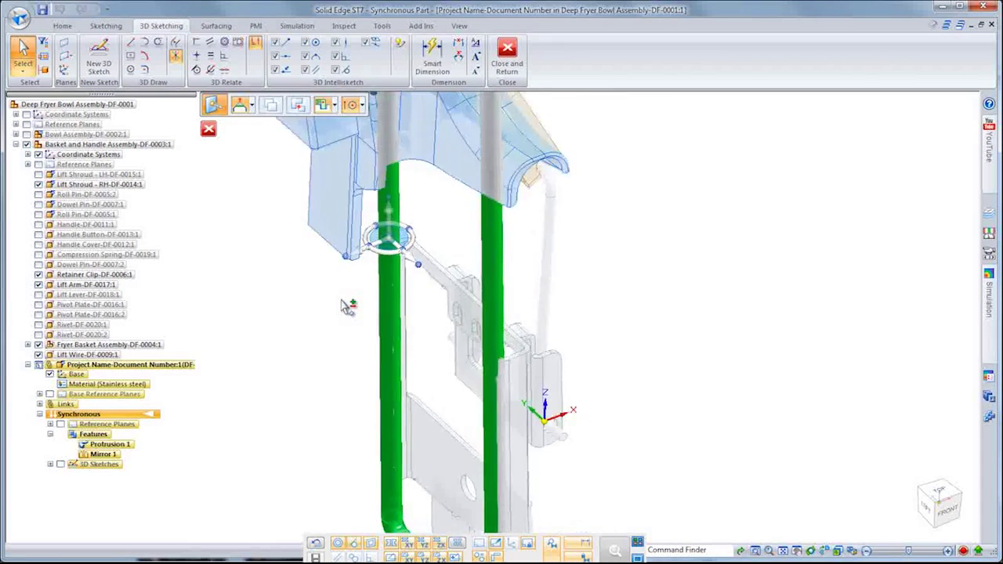
{"action": "scroll", "coordinate": [345, 298], "scroll_direction": "up", "scroll_amount": 2}
{"action": "scroll", "coordinate": [347, 283], "scroll_direction": "up", "scroll_amount": 1}
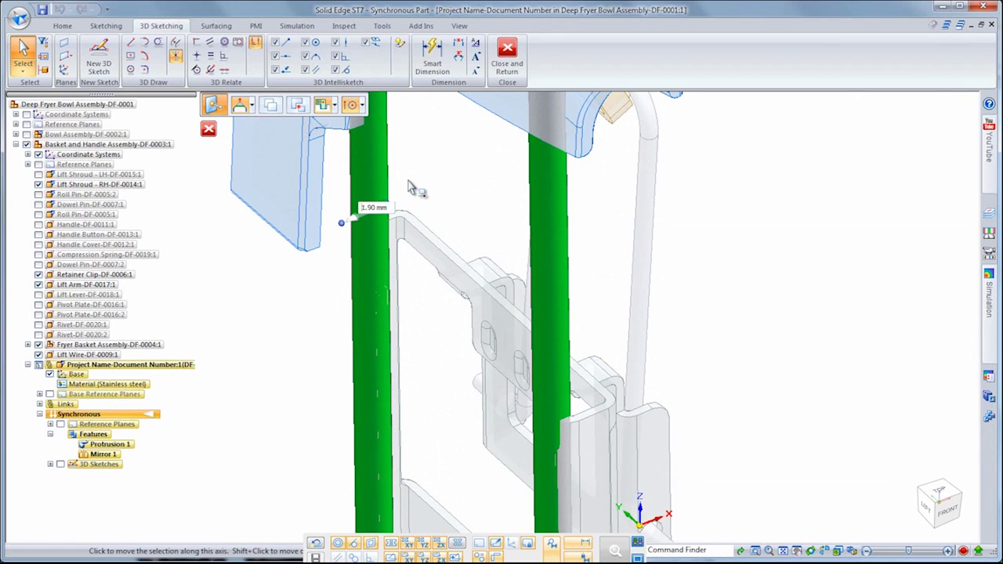
{"action": "left_click_drag", "start_coordinate": [370, 220], "coordinate": [410, 219]}
{"action": "key", "text": "Escape"}
{"action": "key", "text": "Escape"}
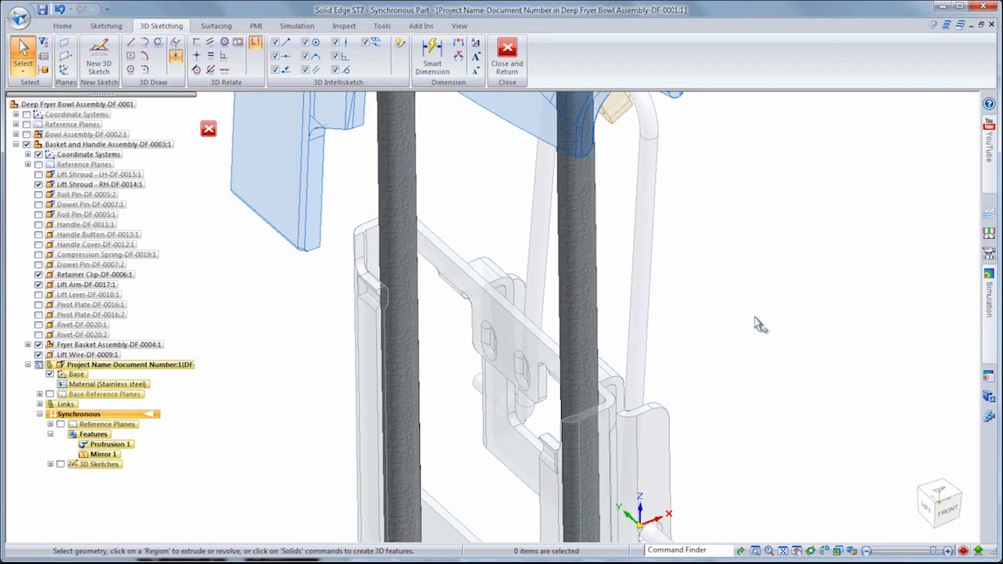
Step: Close and return to the assembly and show all basket parts
{"action": "left_click", "coordinate": [514, 63]}
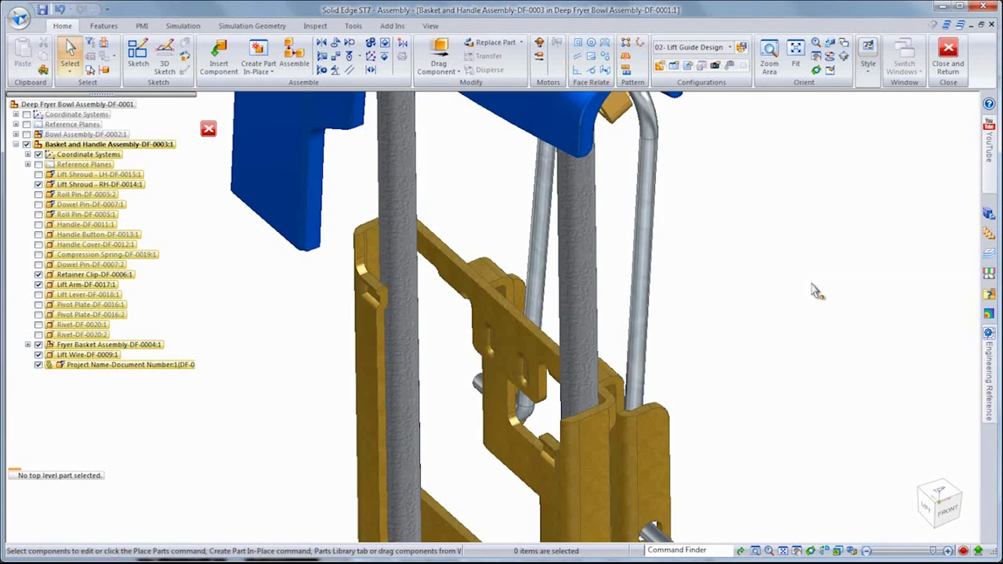
{"action": "right_click", "coordinate": [48, 145]}
{"action": "left_click", "coordinate": [78, 226]}
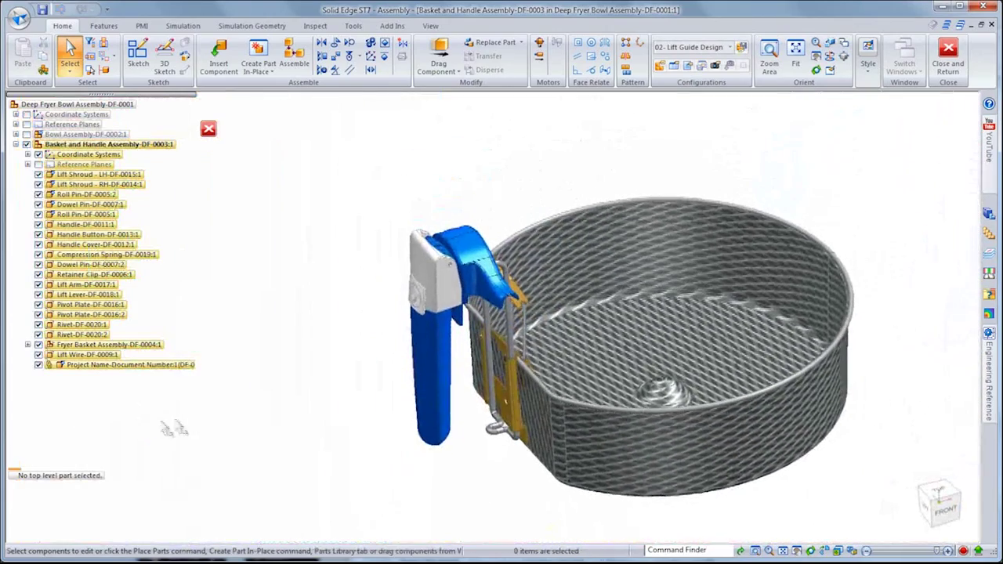
{"action": "right_click", "coordinate": [278, 386]}
Step: Drag the handle upward to test its pivot, then reset the assembly pose
{"action": "left_click", "coordinate": [247, 348]}
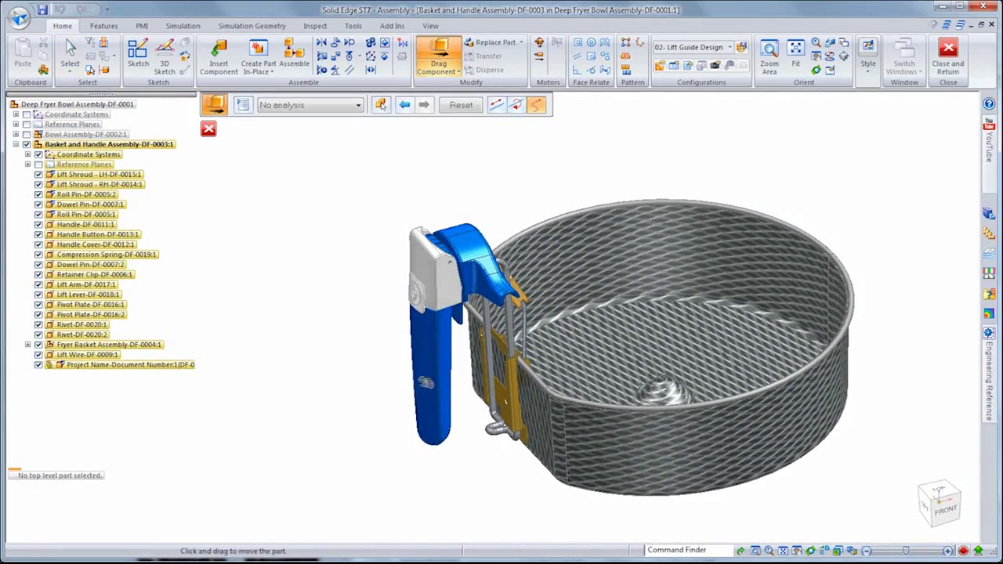
{"action": "mouse_move", "coordinate": [435, 369]}
{"action": "left_mouse_down"}
{"action": "mouse_move", "coordinate": [348, 270]}
{"action": "mouse_move", "coordinate": [484, 414]}
{"action": "left_mouse_up"}
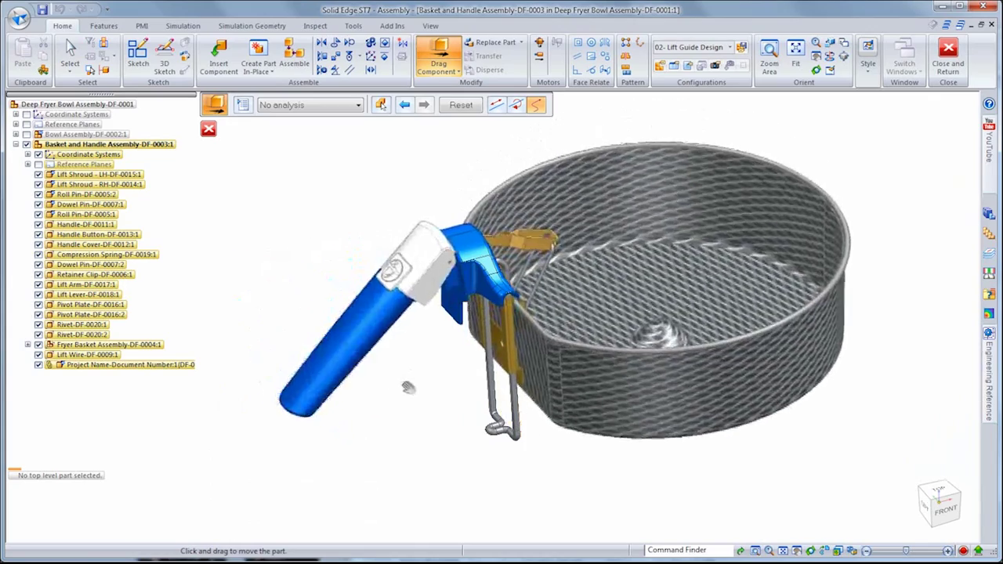
{"action": "left_click", "coordinate": [461, 105]}
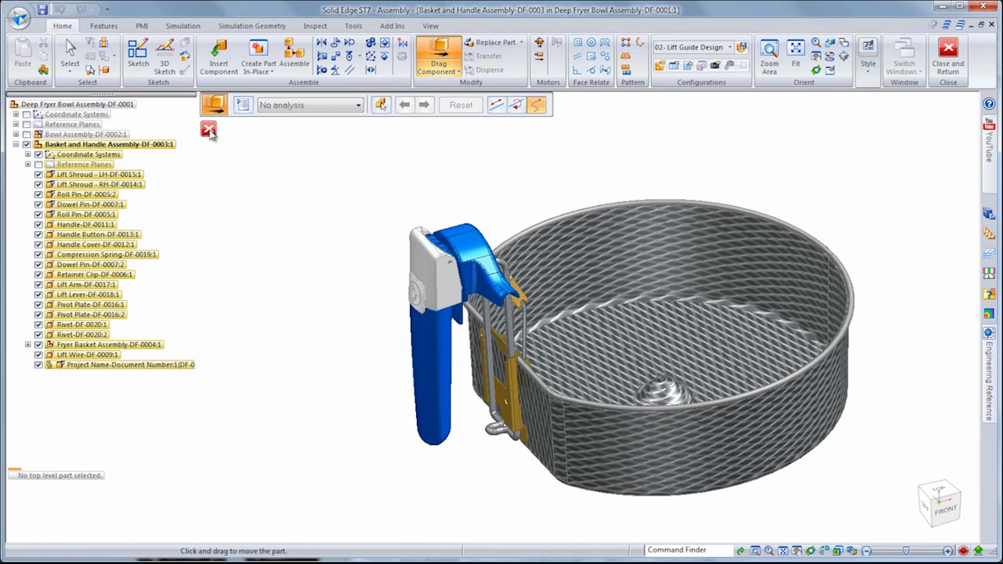
{"action": "left_click", "coordinate": [209, 130]}
{"action": "right_click", "coordinate": [117, 106]}
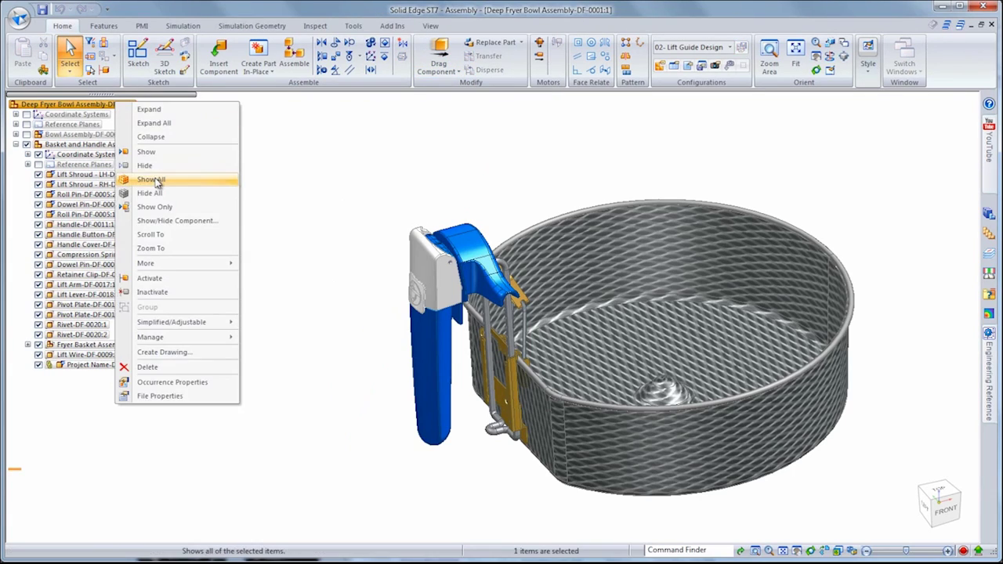